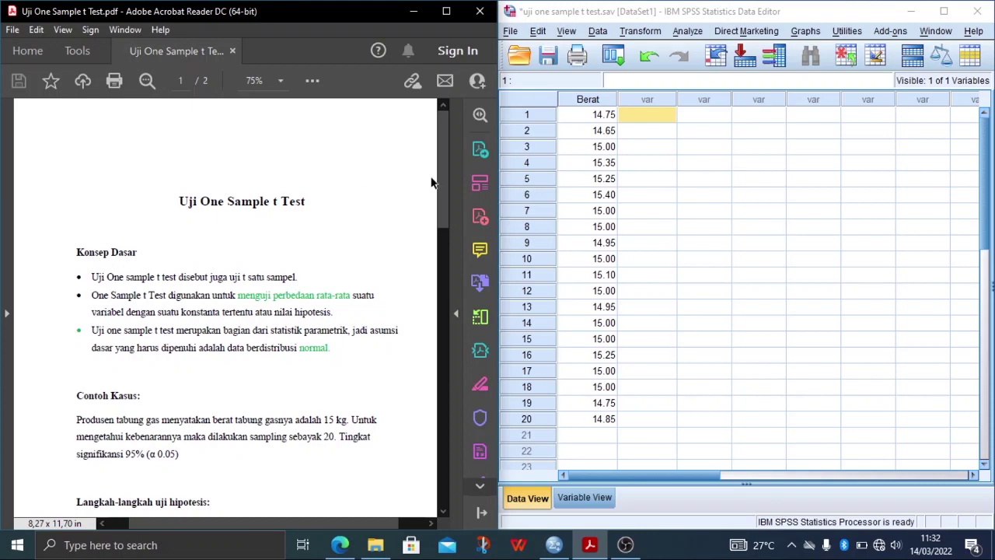
Step: Read through the one-sample t test handout, from the basic concept and case example to the hypotheses and SPSS step
scroll(156, 201, down, 2)
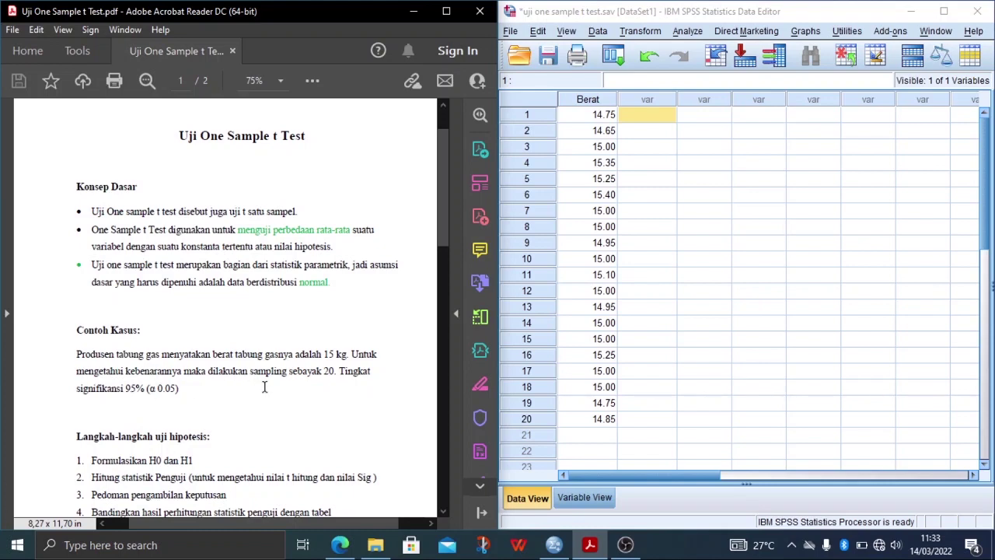
scroll(425, 215, down, 5)
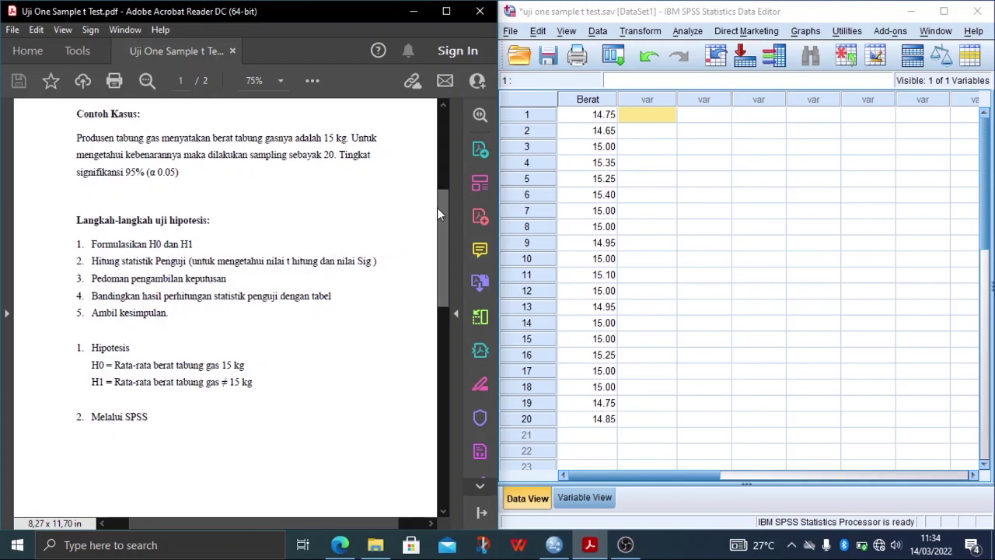
drag(445, 210, 443, 240)
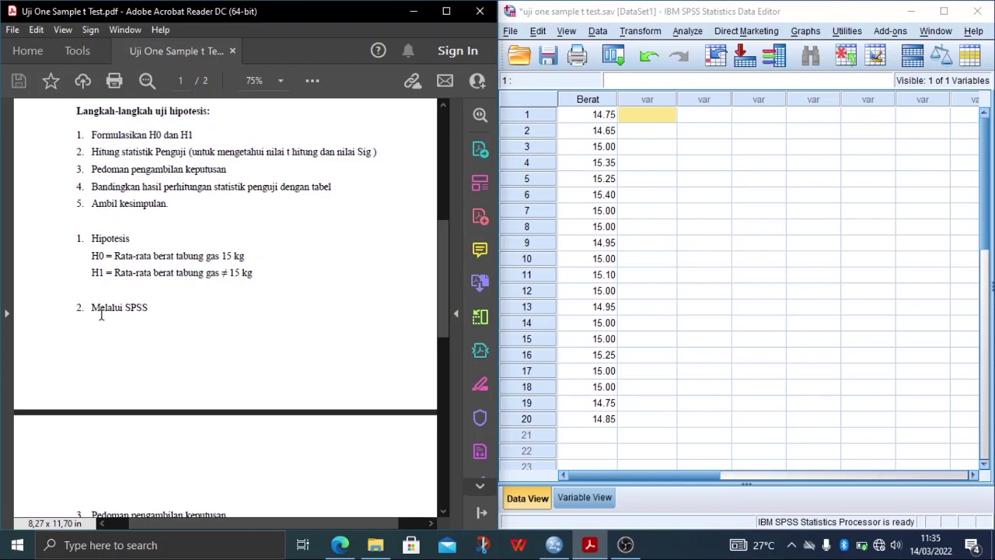
Step: Switch to SPSS and review the Berat data and its variable definition, including the measurement level, returning to the data
click(803, 132)
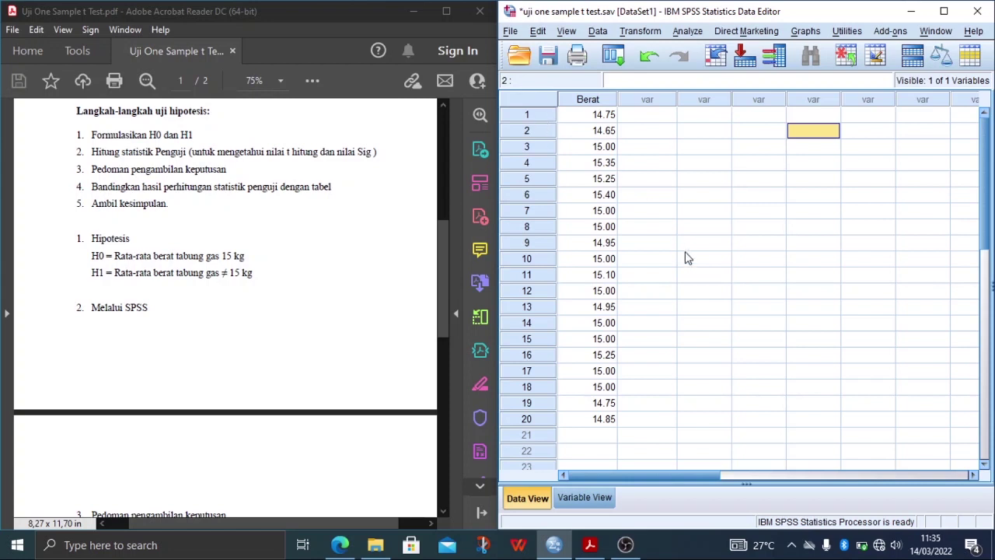
click(577, 421)
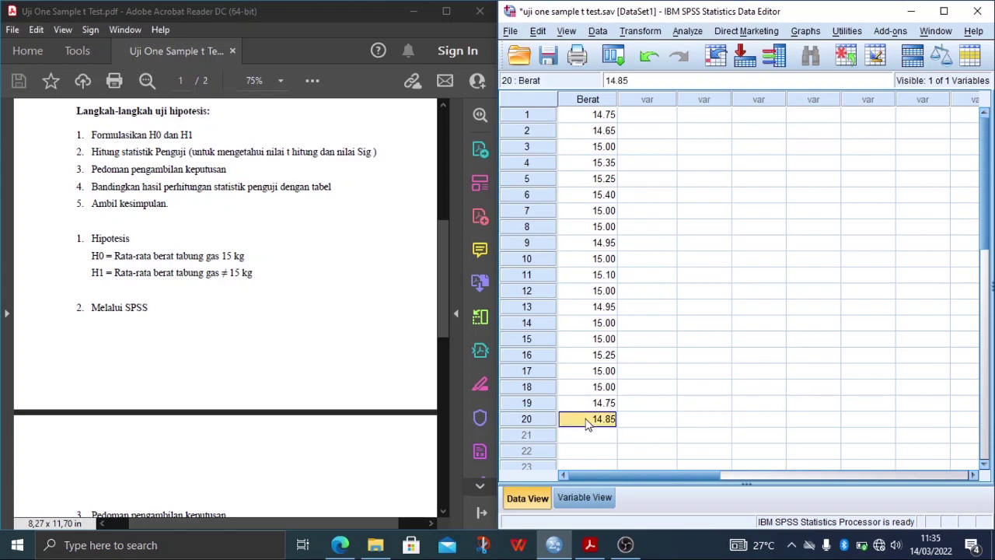
click(633, 354)
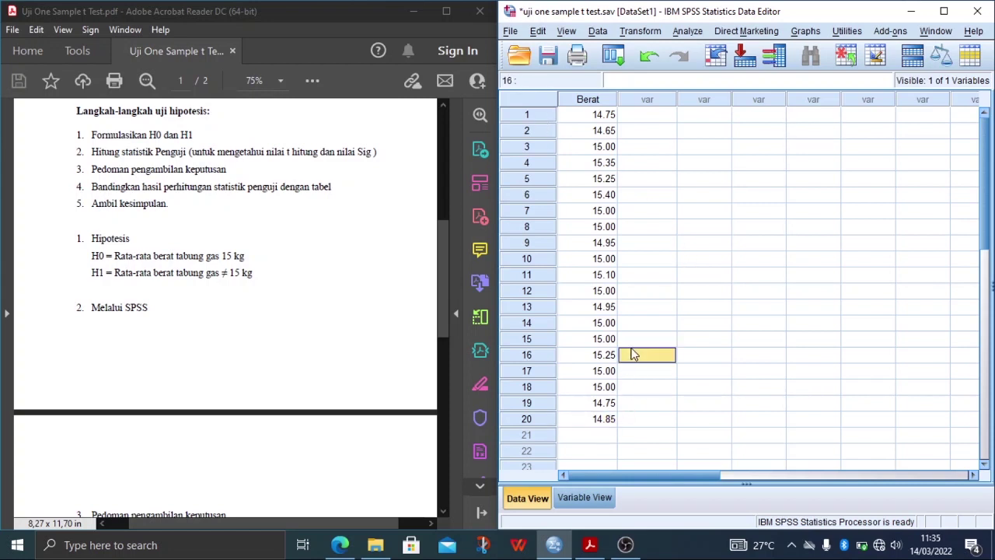
click(568, 497)
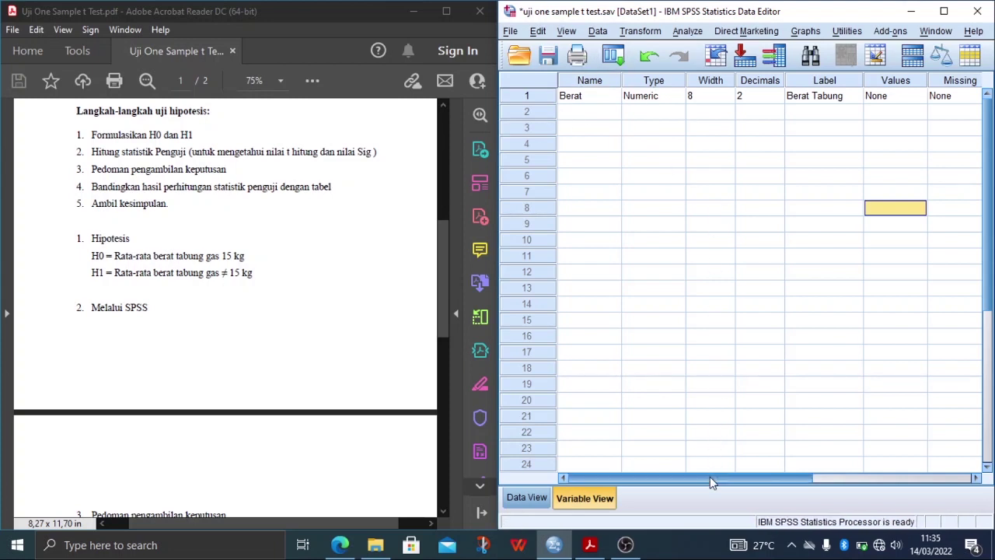
drag(710, 482, 876, 451)
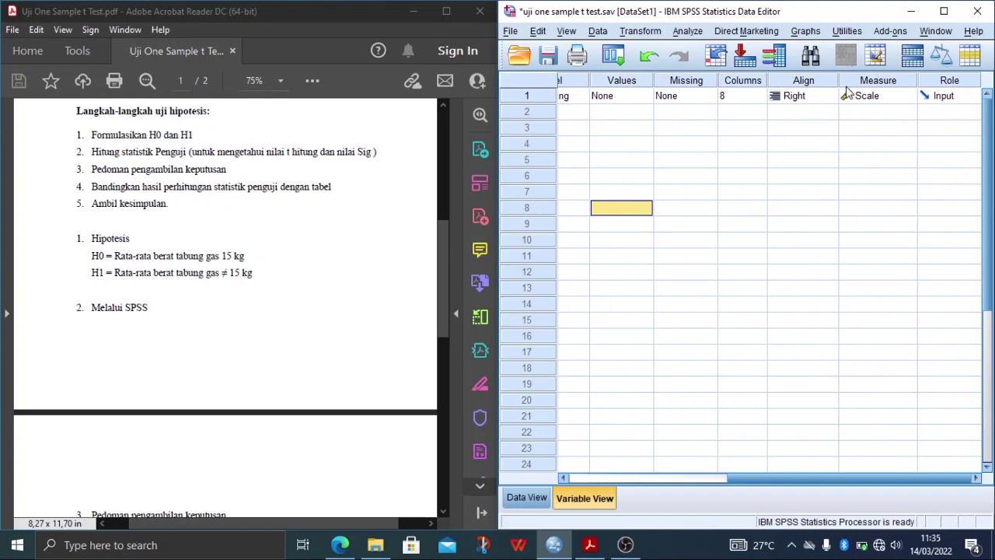
click(527, 497)
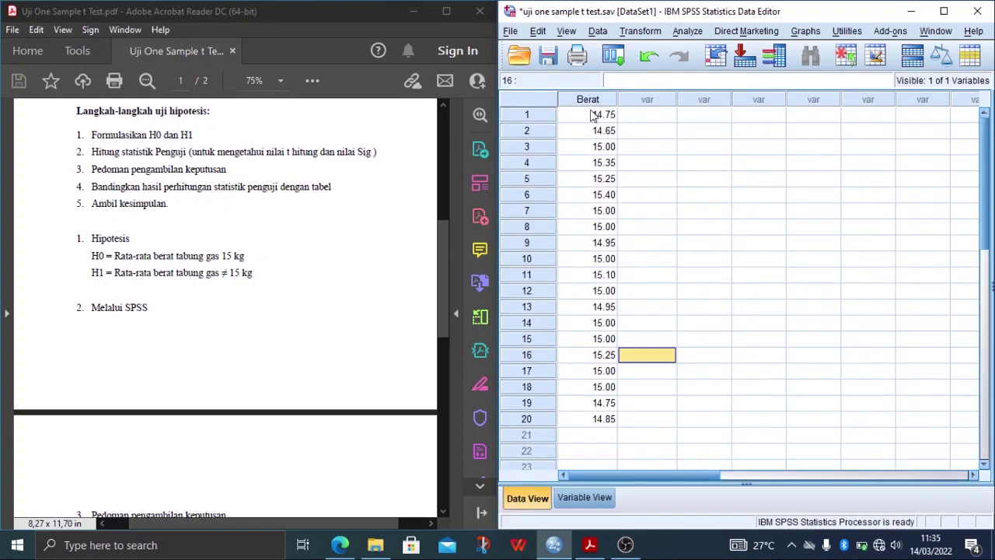
click(636, 115)
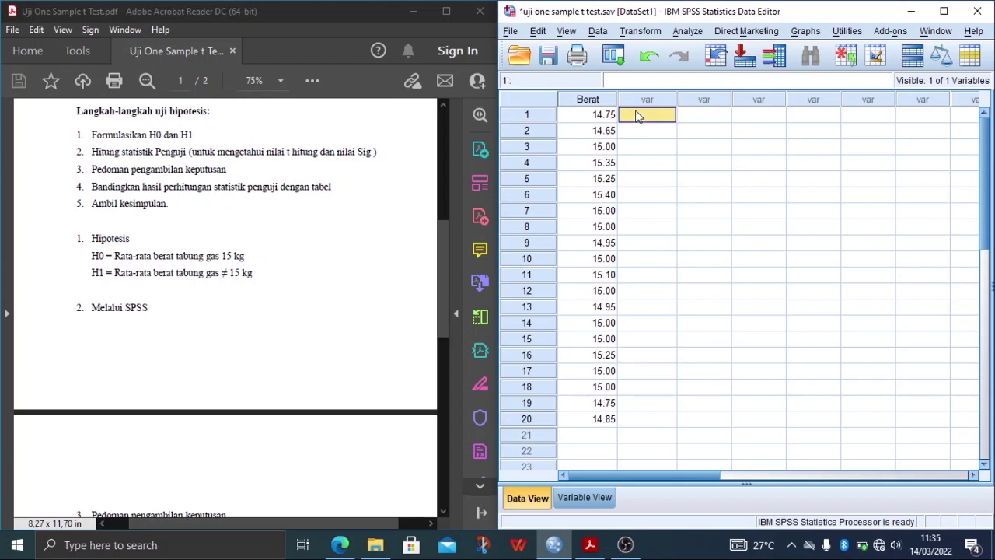
click(627, 195)
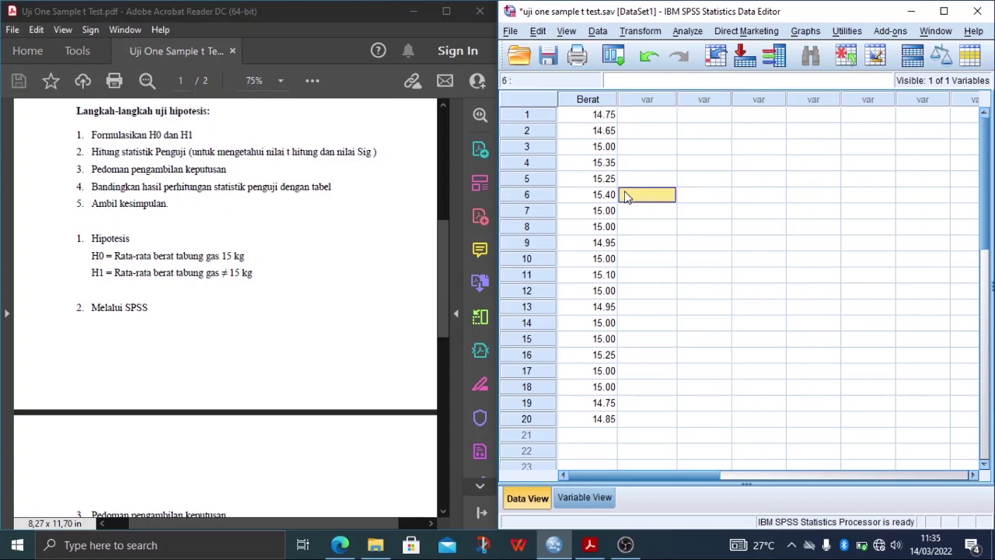
click(640, 118)
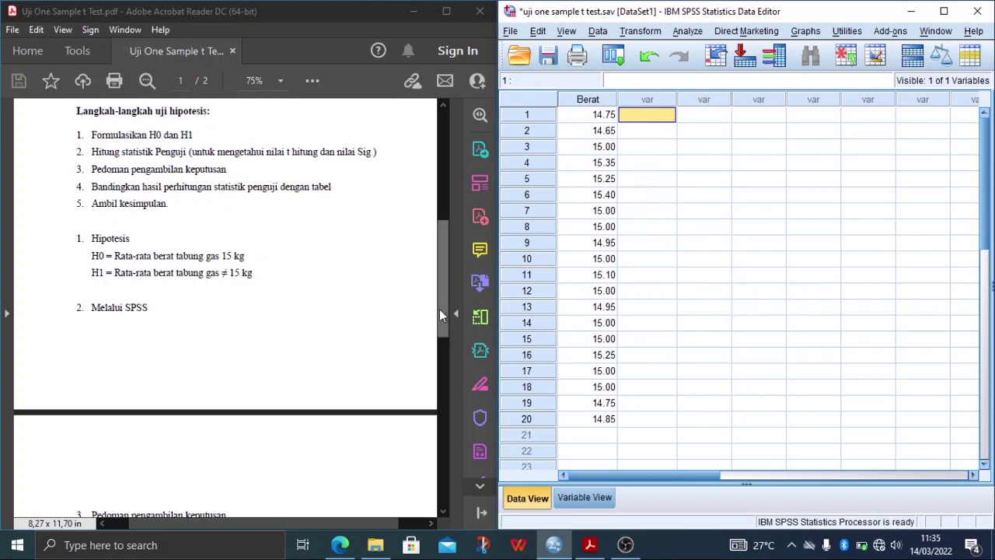
drag(445, 310, 443, 195)
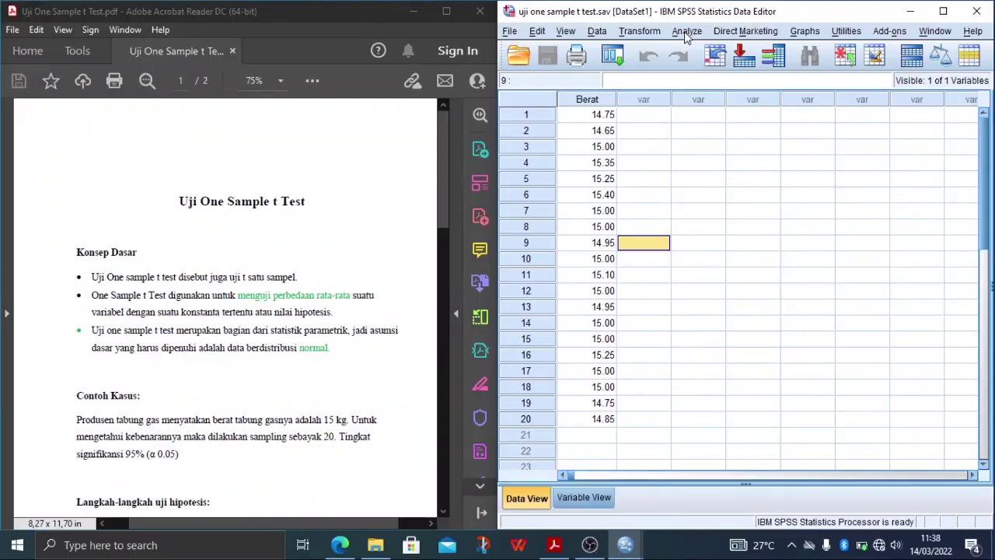
Step: Start an Explore analysis under Descriptive Statistics with Berat Tabung as the dependent variable
click(687, 33)
mouse_move(706, 69)
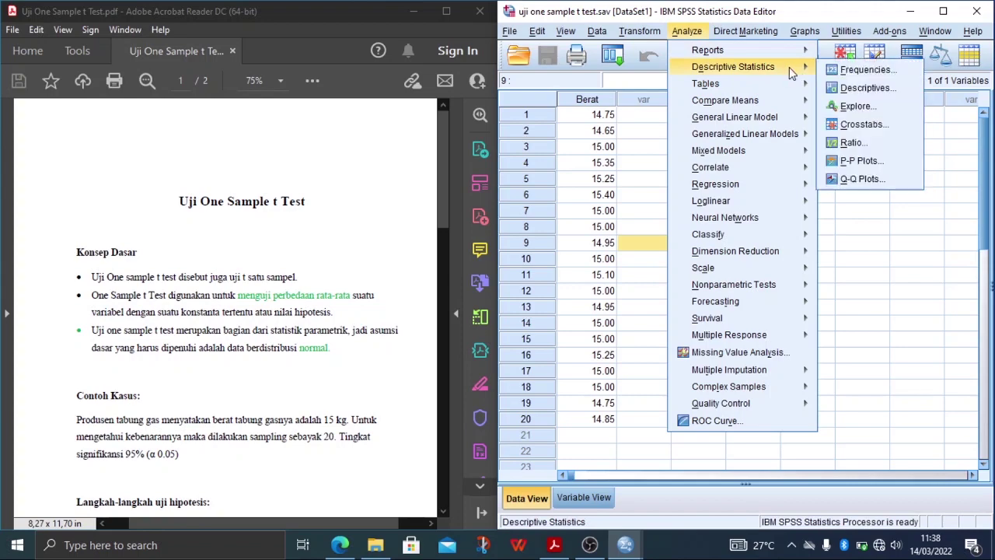
click(850, 109)
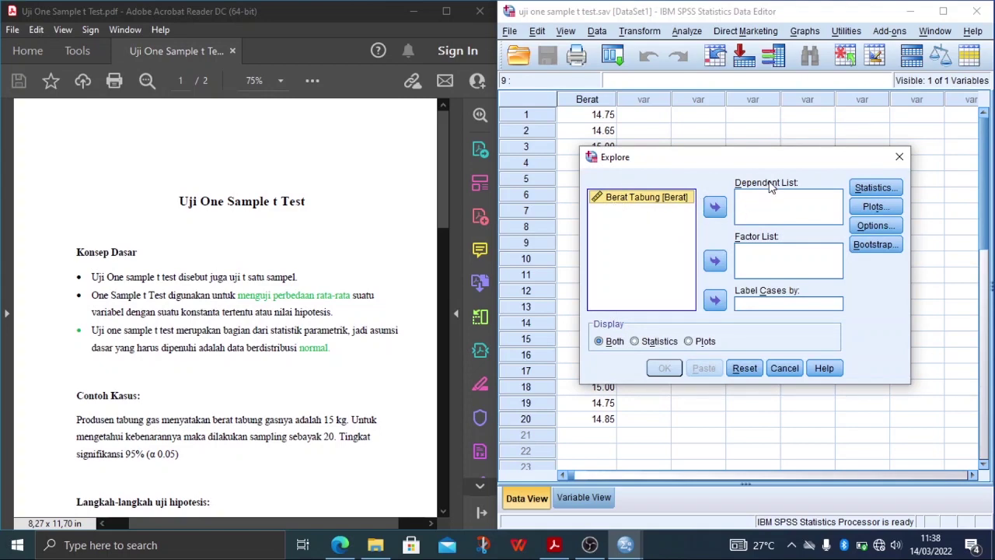
click(717, 206)
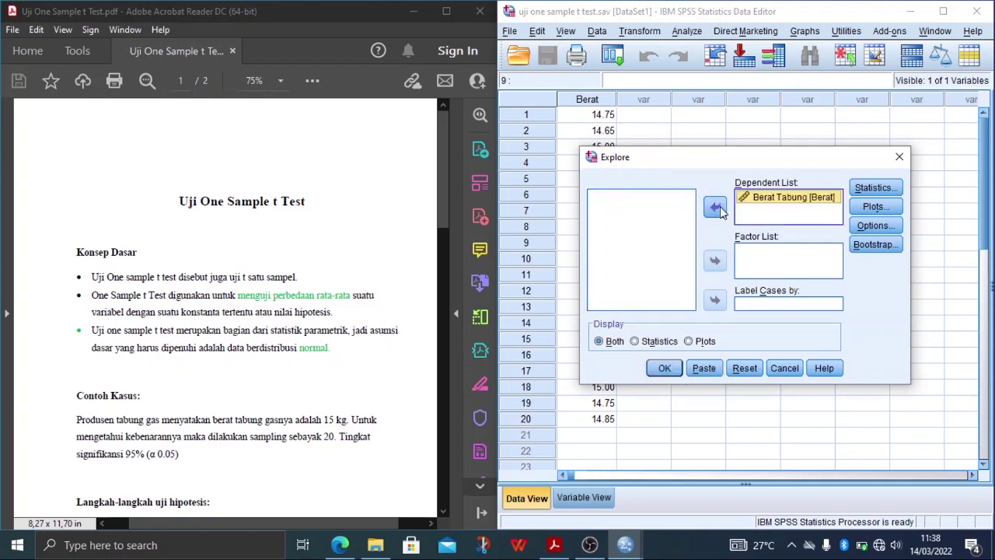
Step: Enable normality plots with tests in the Explore analysis and run it
click(875, 207)
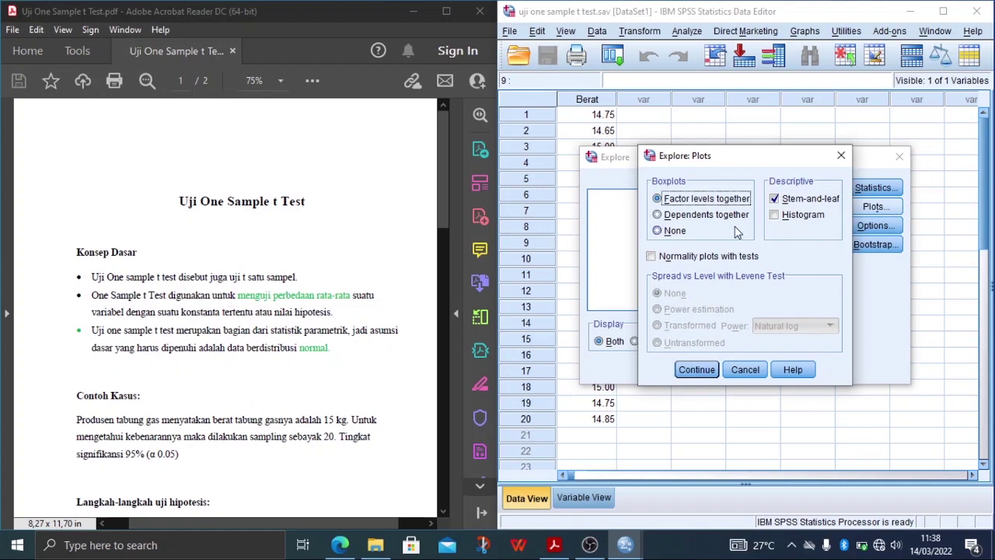
click(652, 257)
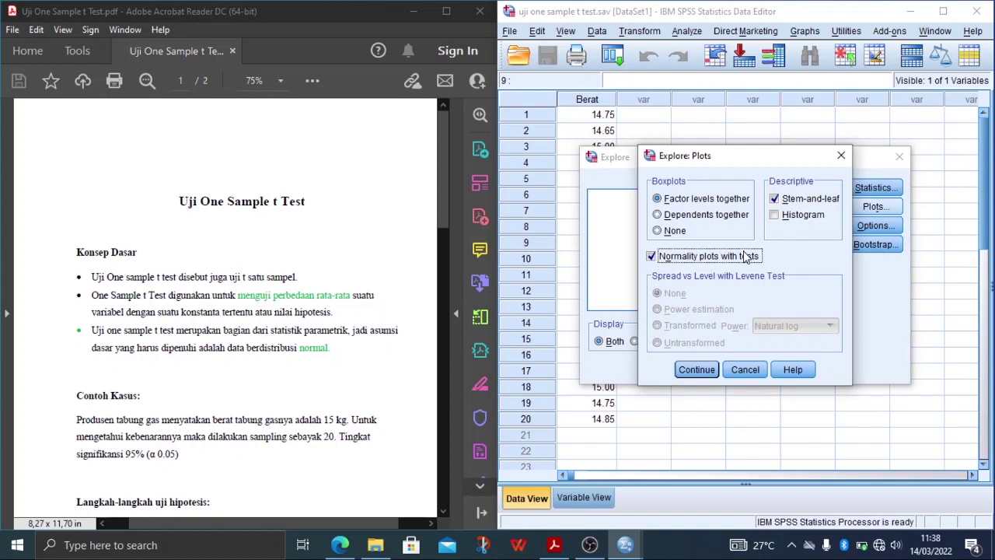
click(702, 370)
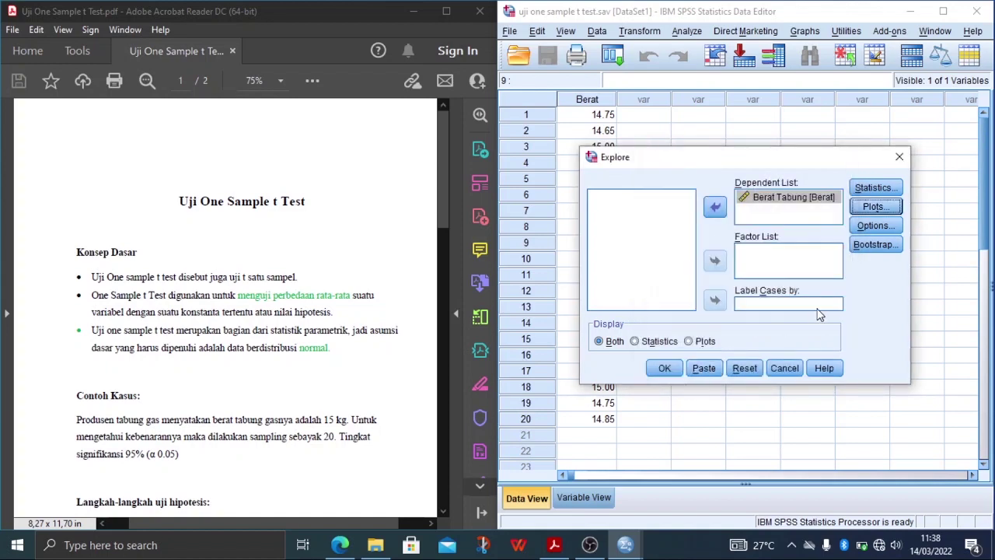
click(665, 370)
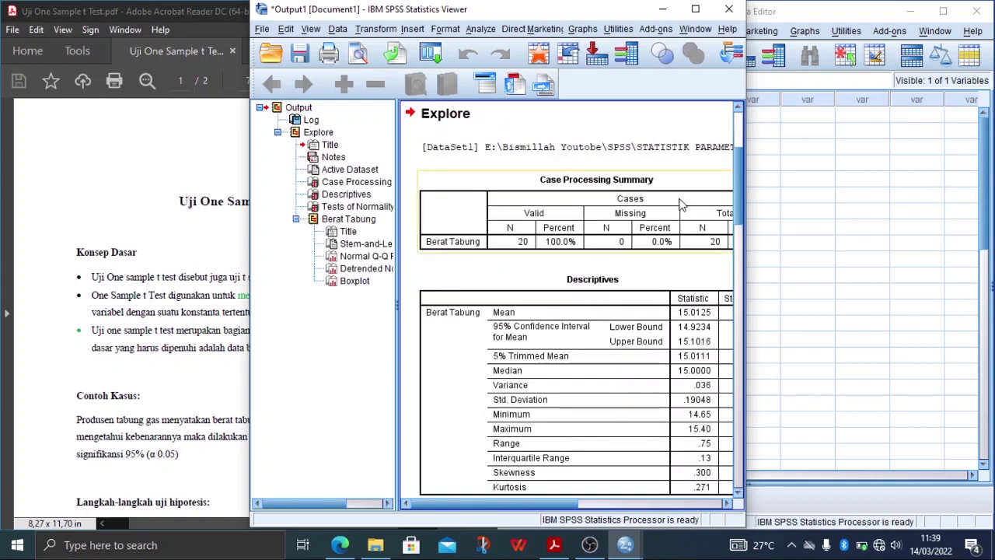
Step: Examine the Explore output at full size, including the Tests of Normality table for Berat Tabung, and return to the data
click(698, 9)
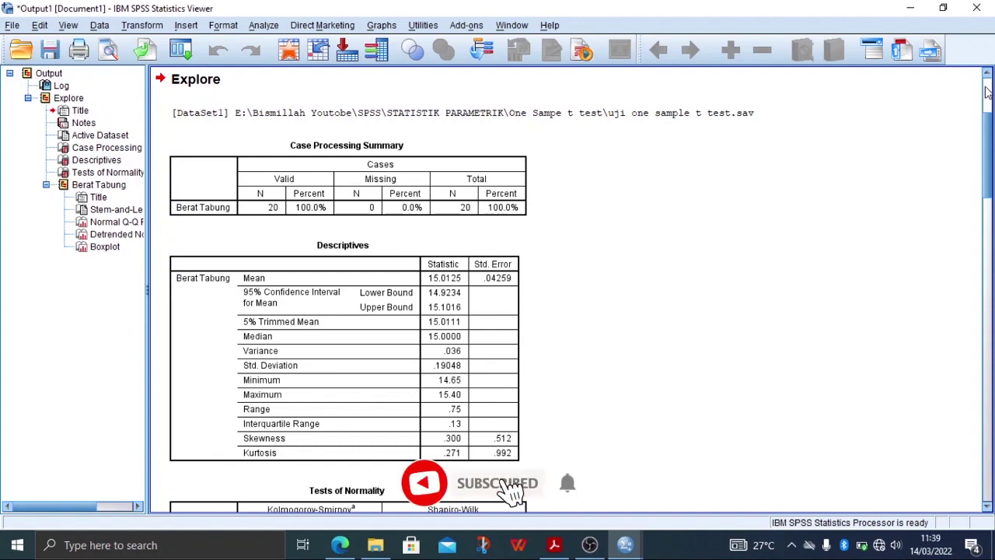
scroll(990, 106, up, 5)
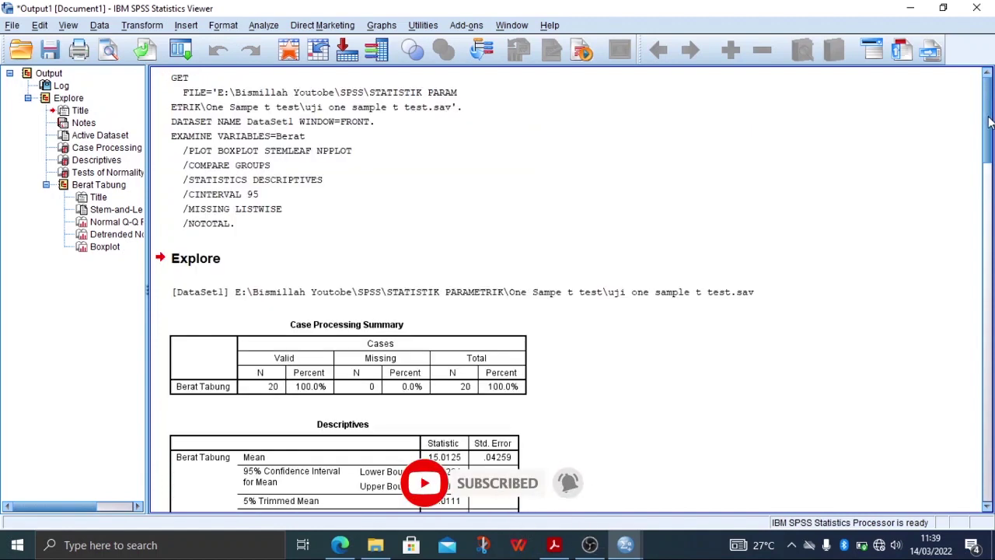
drag(990, 122, 982, 214)
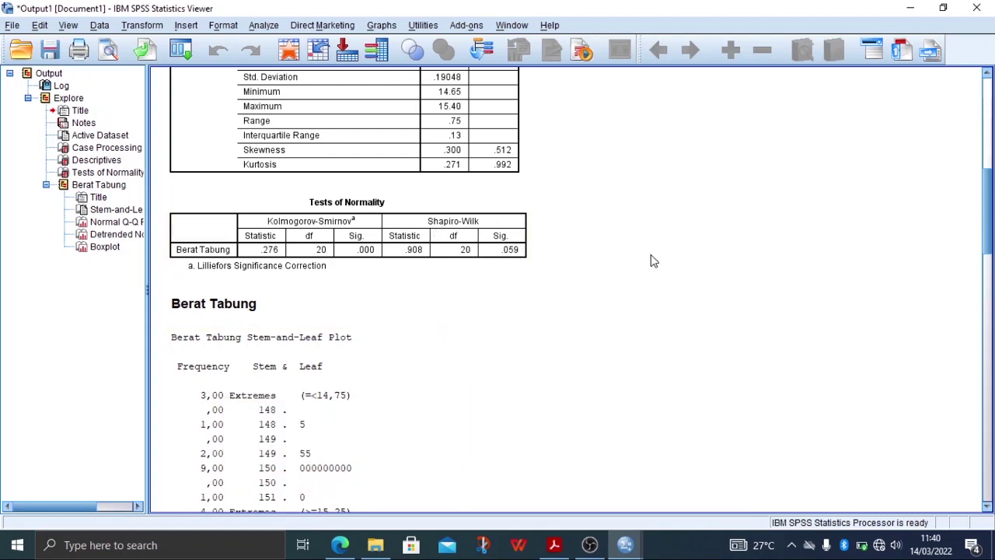
click(909, 8)
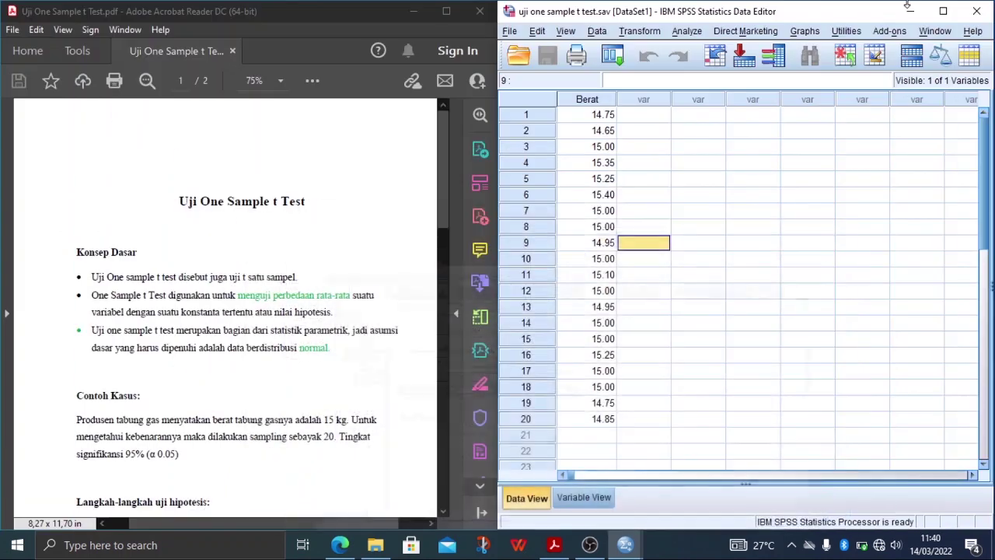
click(655, 182)
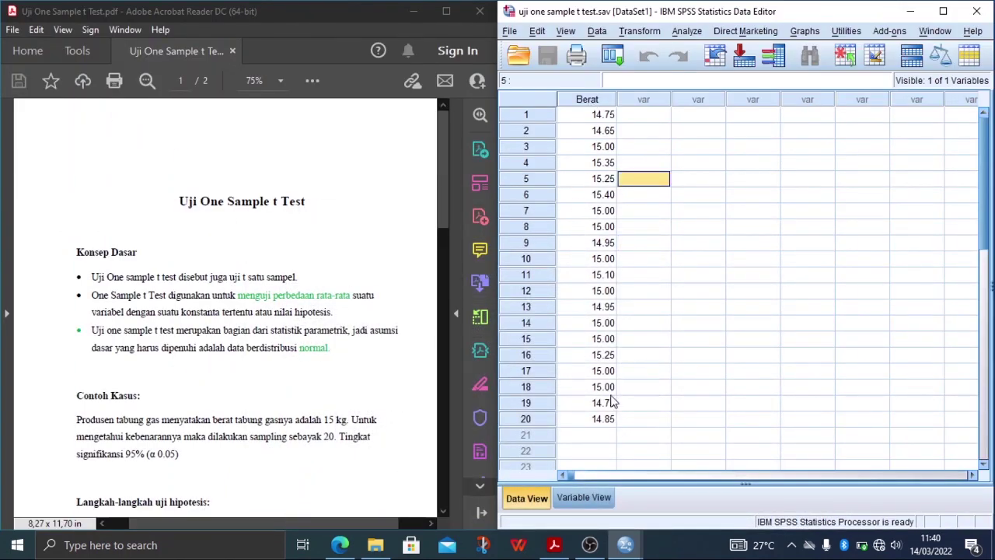
click(645, 116)
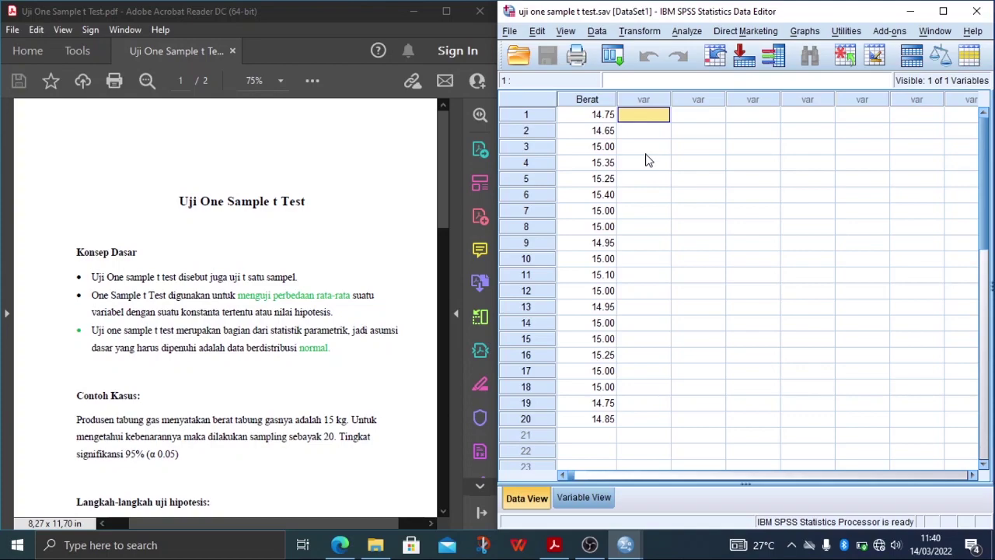
click(645, 153)
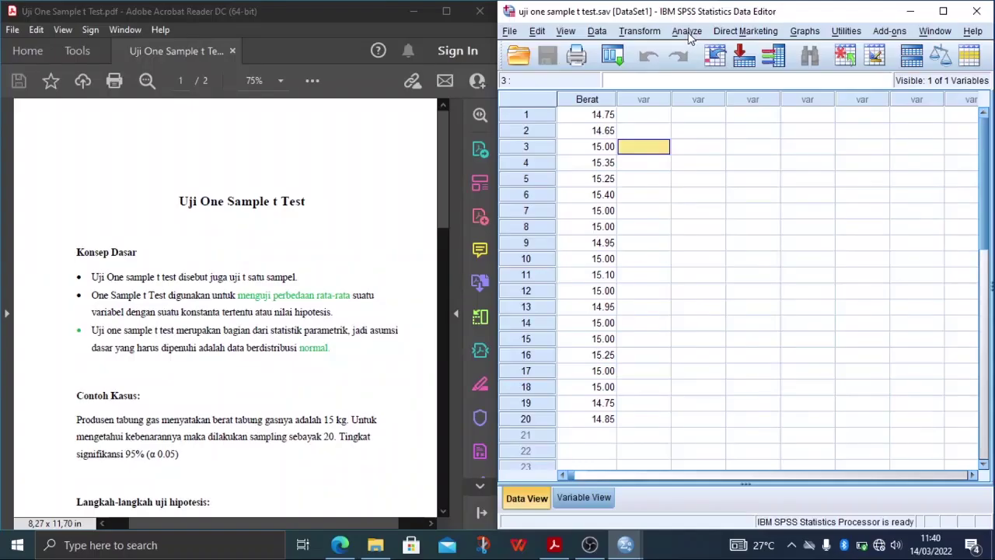
Step: Set up a One-Sample T Test with Berat Tabung as the test variable and a test value of 15
click(688, 31)
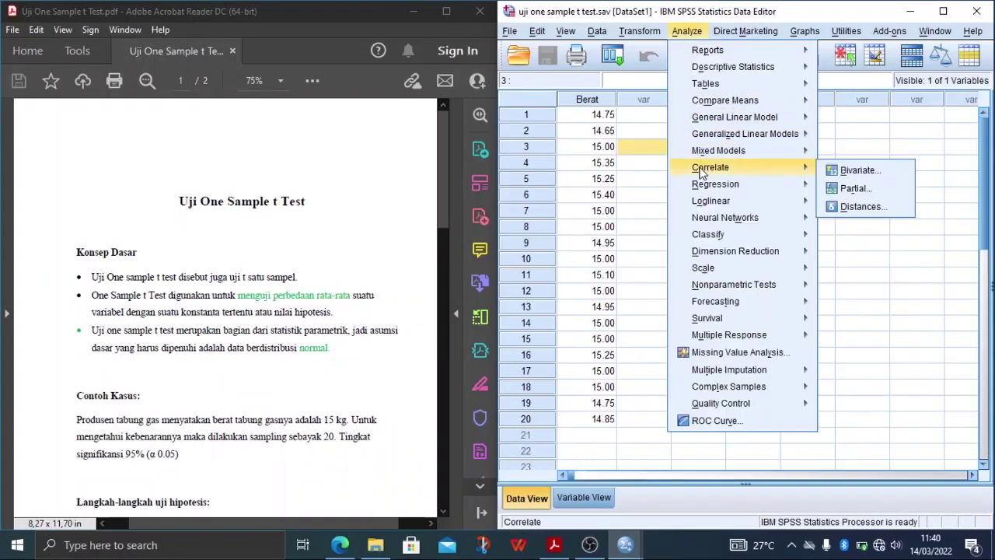
mouse_move(733, 109)
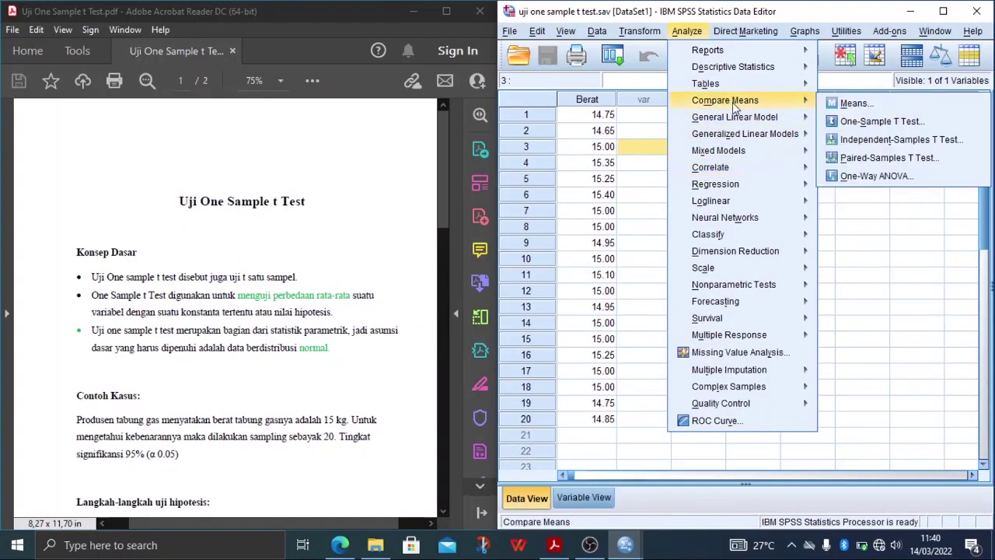
click(846, 127)
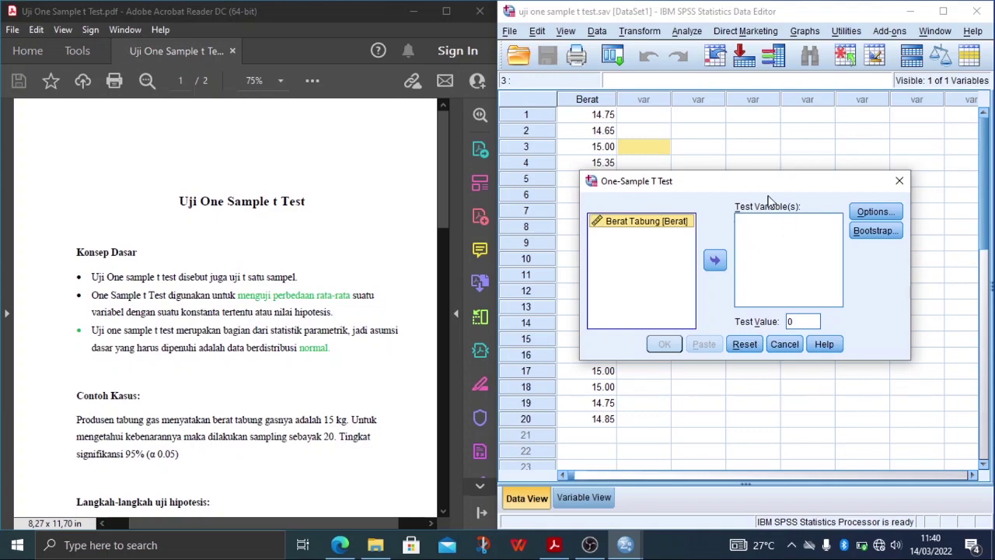
click(714, 261)
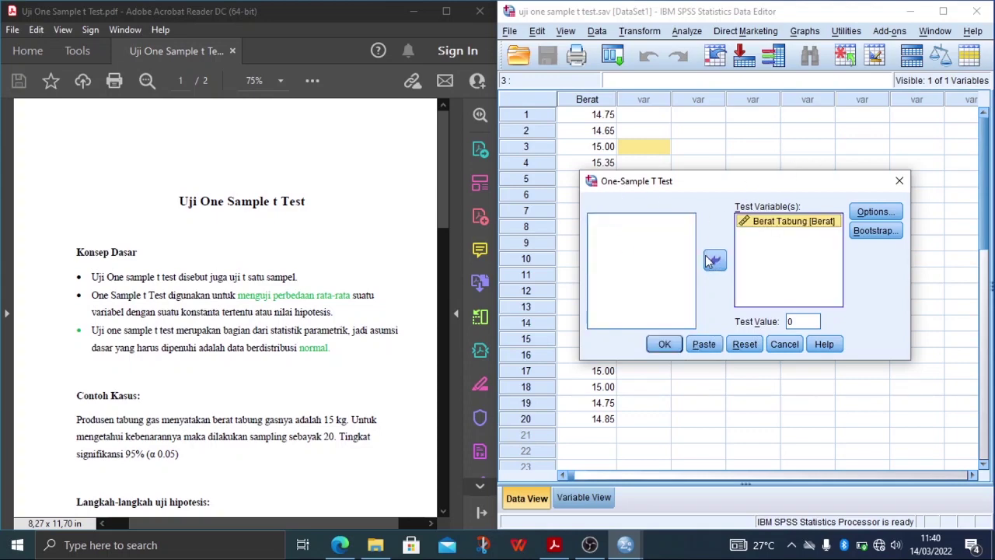
double_click(804, 321)
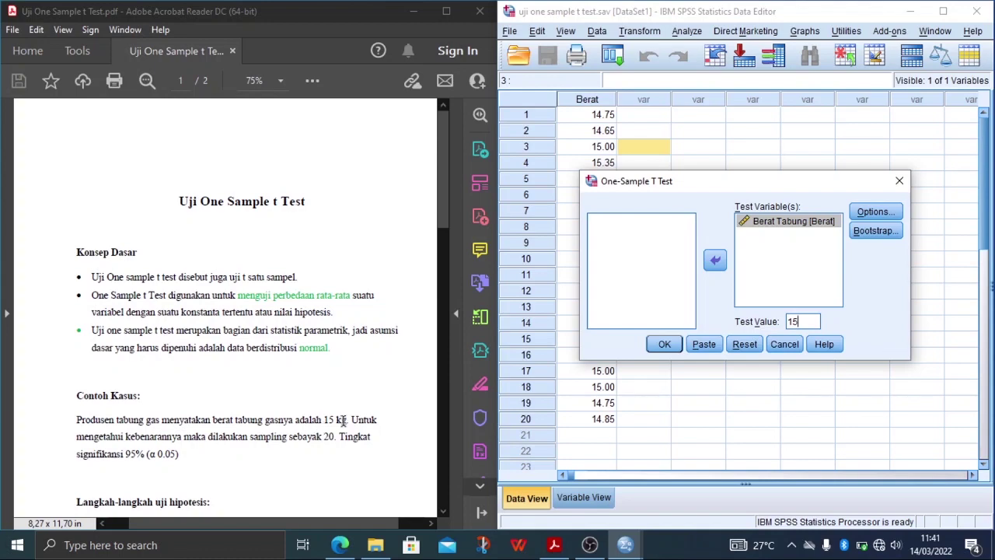
Step: Check the test value against the producer's stated cylinder weight in the handout's case example, and return to the One-Sample T Test settings
drag(347, 420, 247, 420)
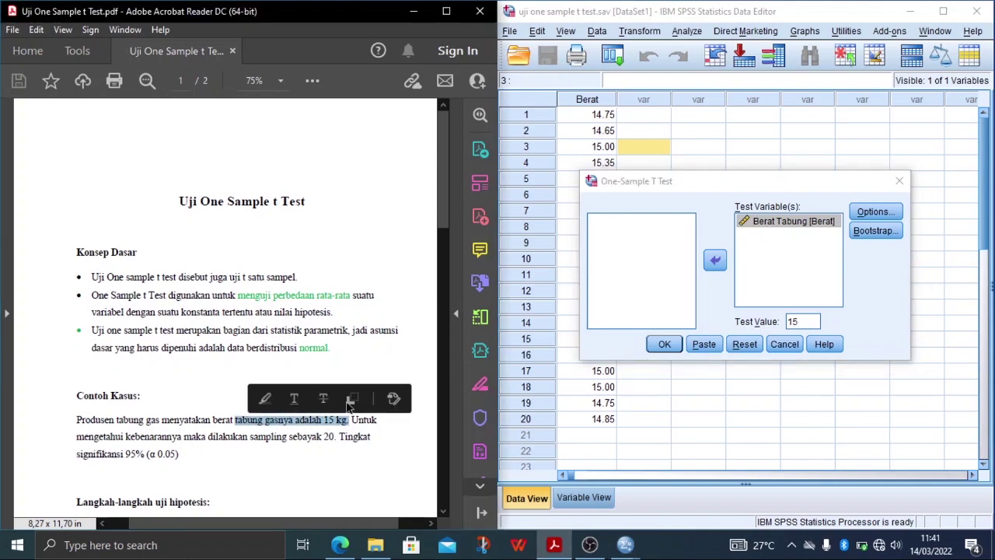
click(374, 359)
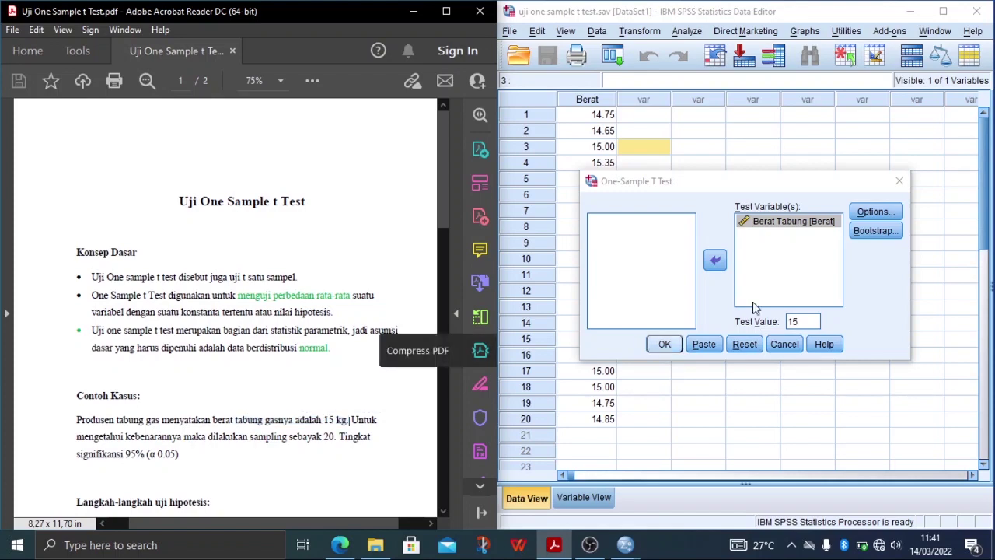
click(868, 268)
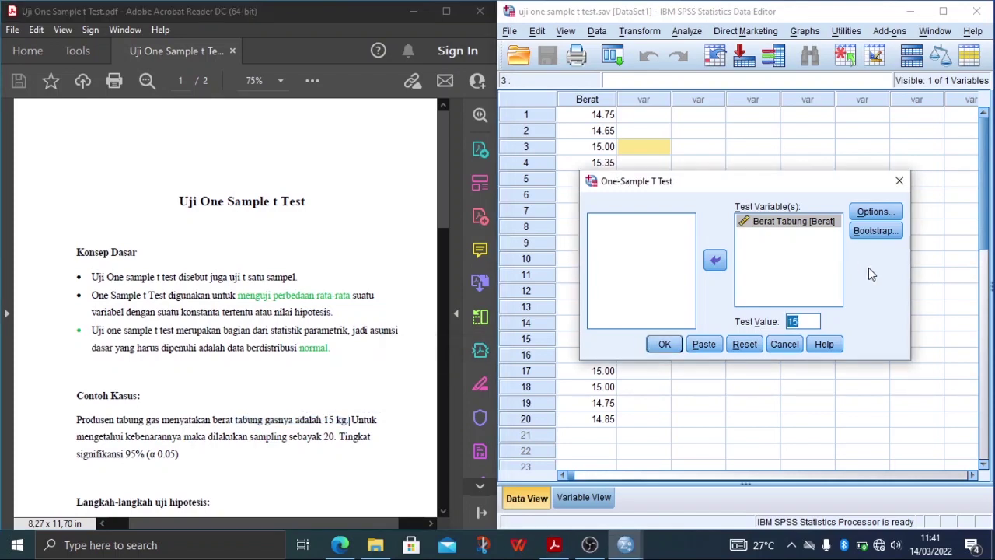
Step: Accept the 95% confidence interval with missing cases excluded analysis by analysis, and run the one-sample t test
click(873, 212)
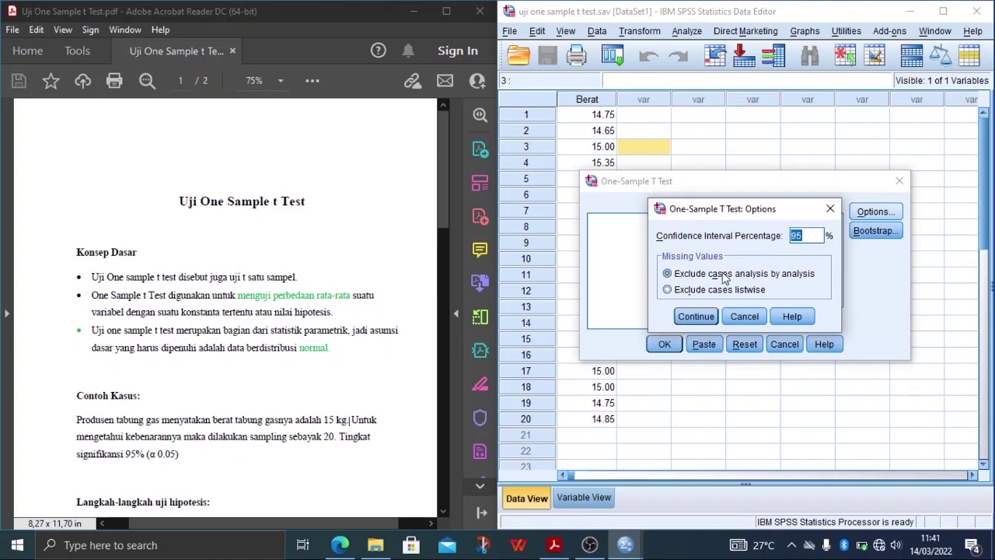
click(696, 316)
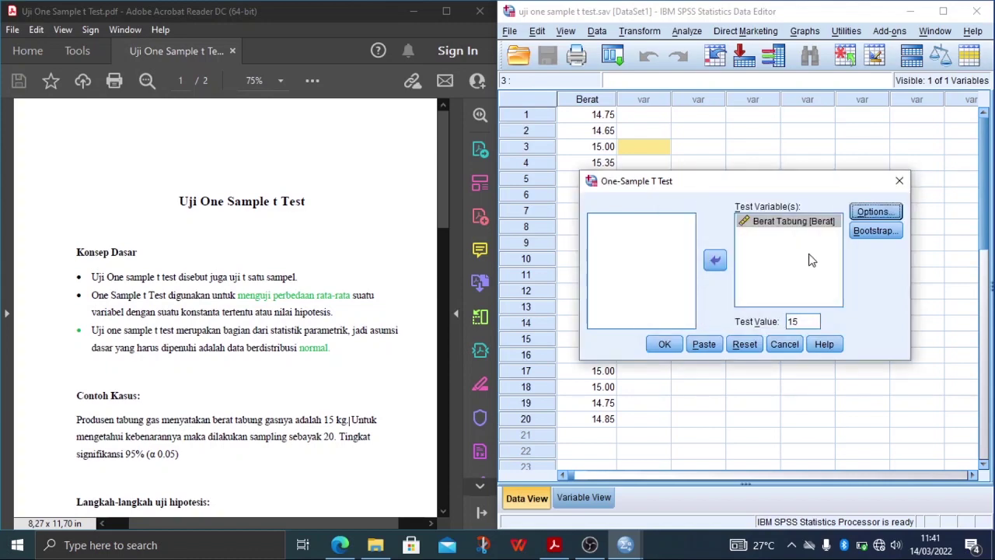
click(663, 345)
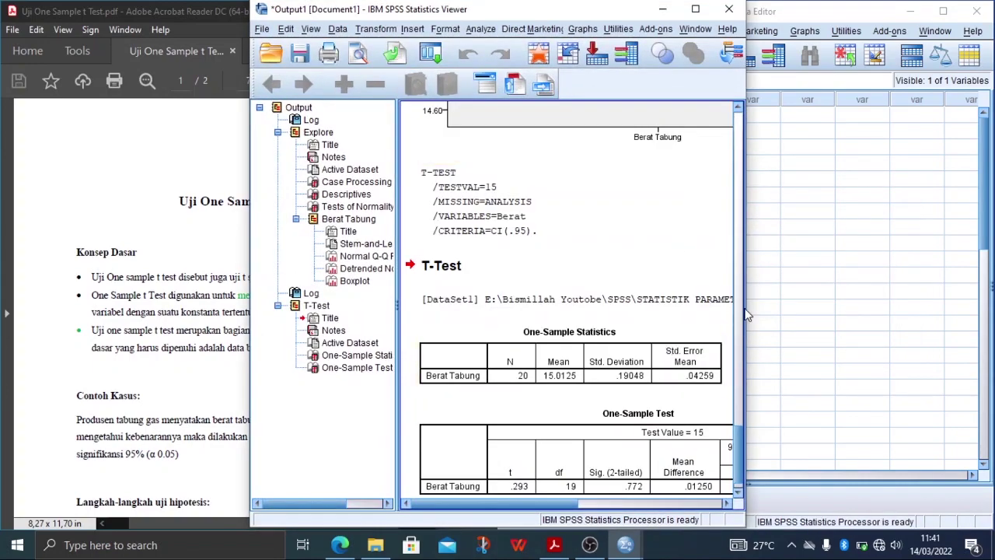
Step: Examine the One-Sample Statistics and One-Sample Test tables in the T-Test output at full size
click(739, 370)
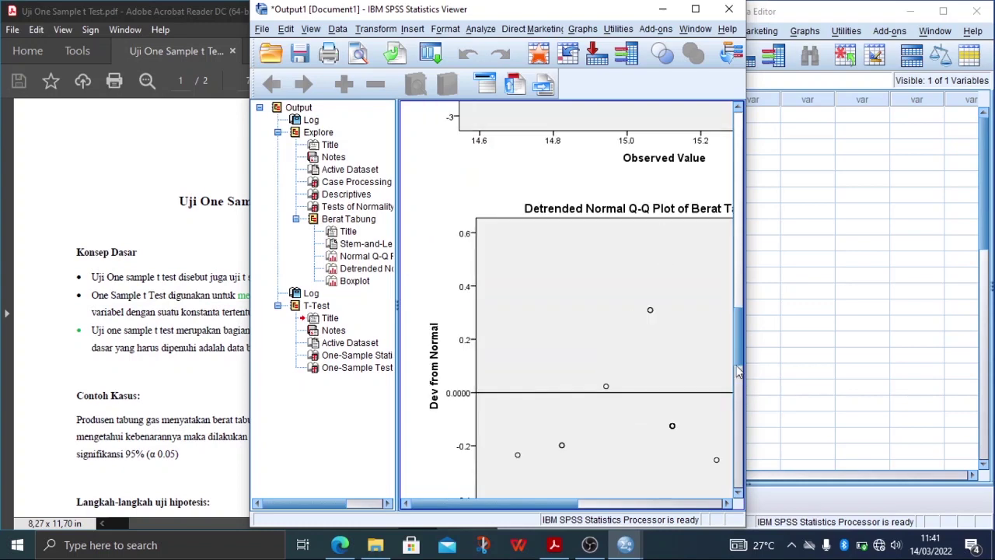
drag(741, 347, 729, 479)
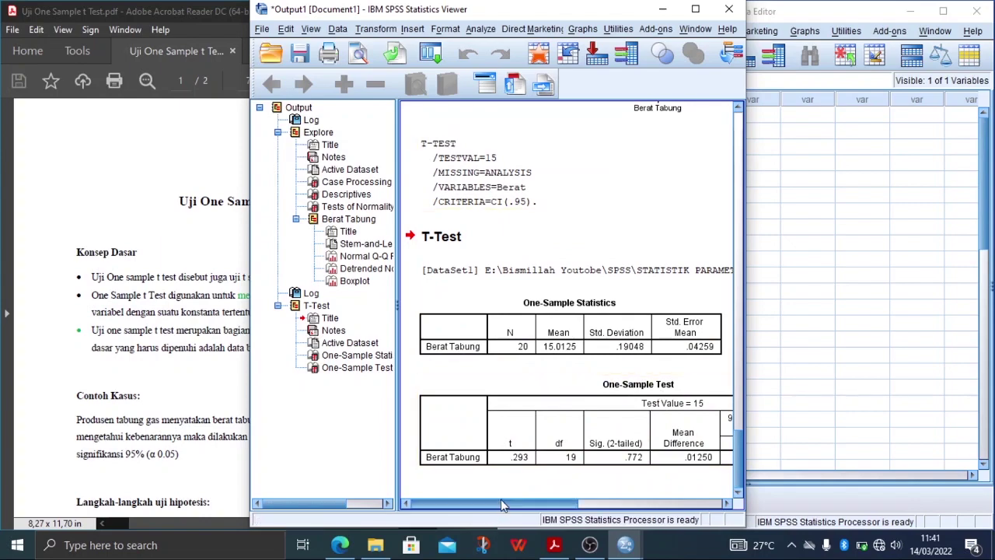
key(super+Right)
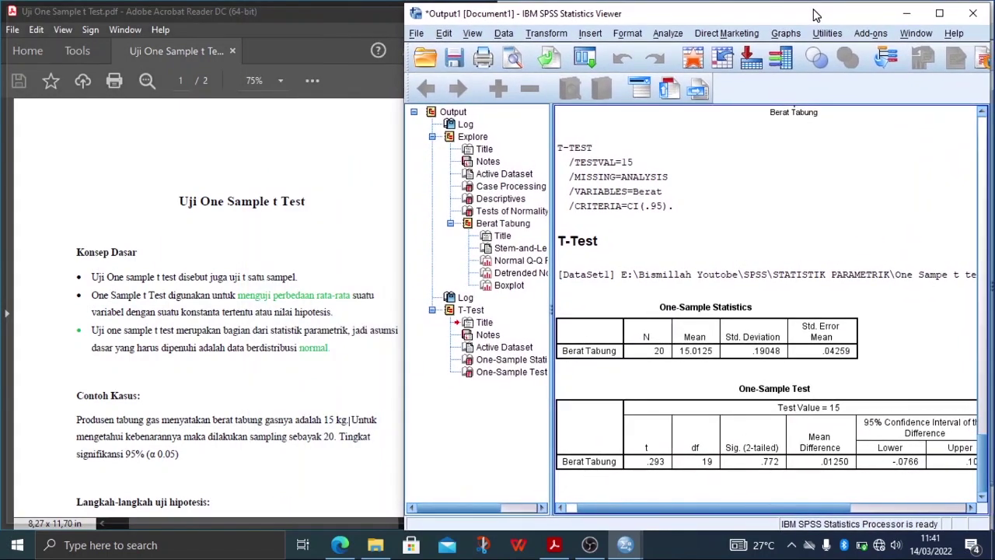
double_click(814, 16)
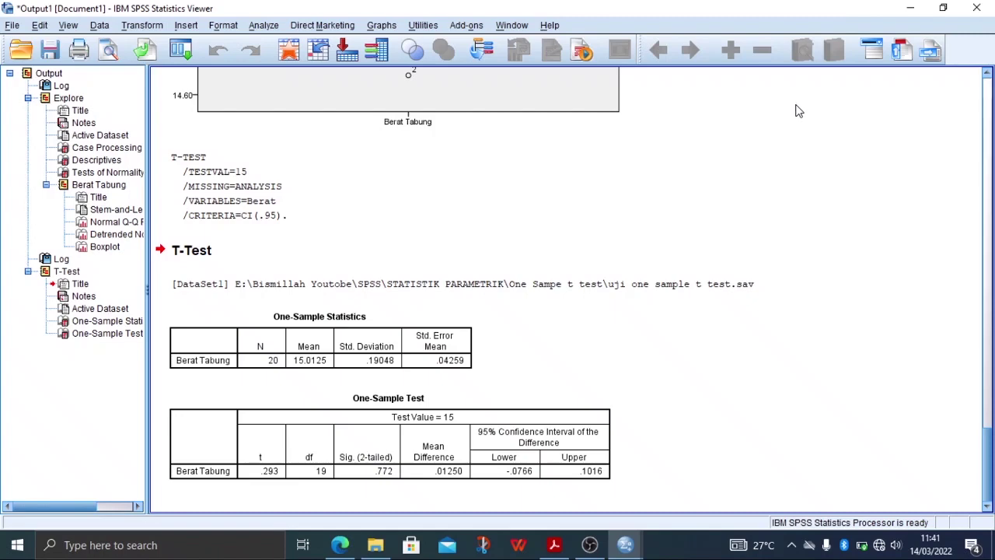
Step: Place the output beside the handout and compare the T-Test results with the handout's decision guidelines on page 2
key(super+Right)
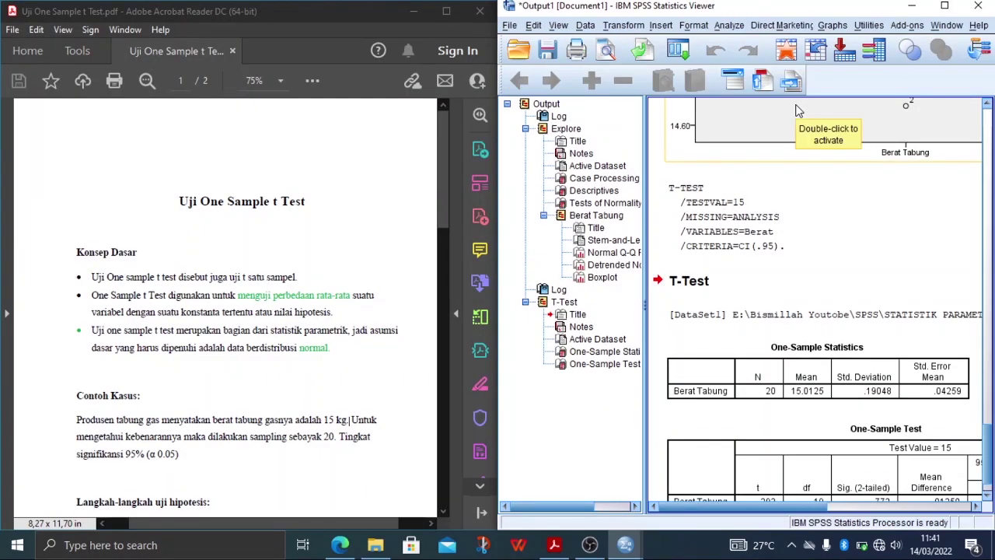
click(287, 214)
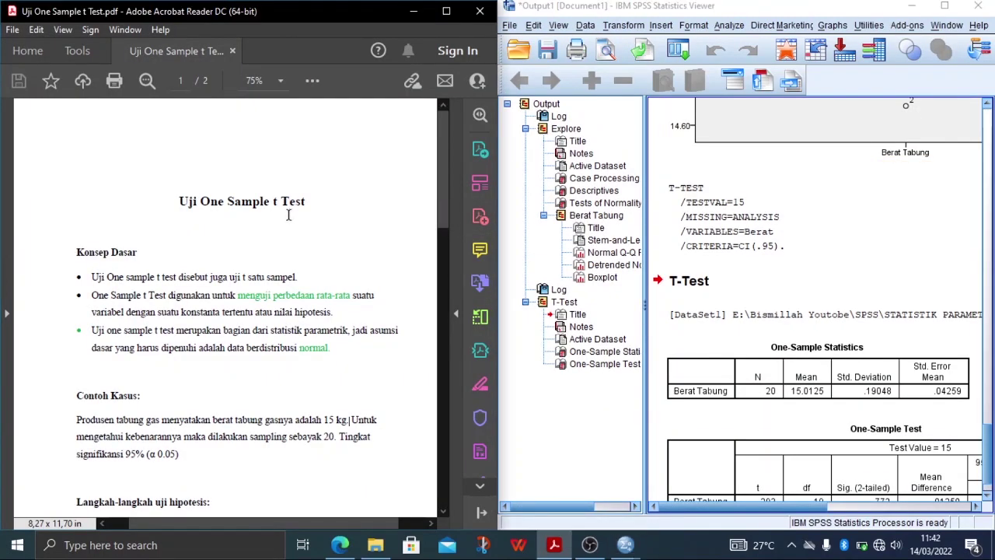
drag(440, 163, 435, 323)
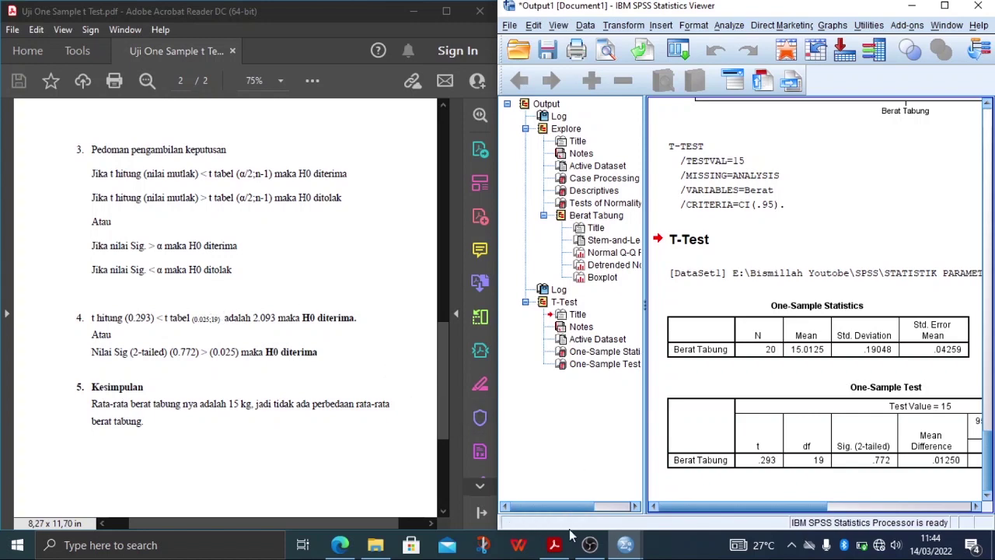
Step: Switch to the t-distribution table in Edge, highlight the value for α 0.025 and 19 degrees of freedom in yellow, and return to the handout
click(340, 545)
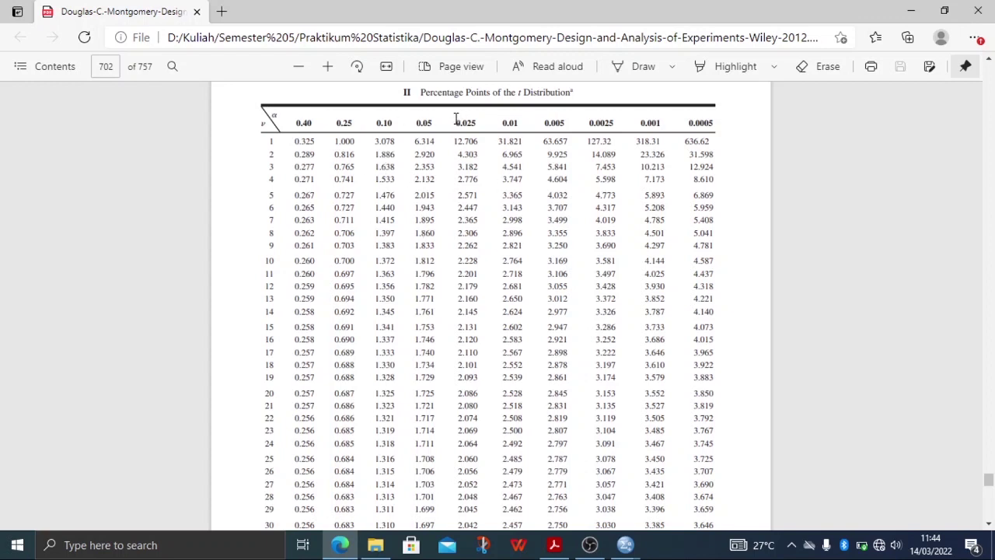
drag(456, 122, 477, 123)
drag(262, 375, 275, 379)
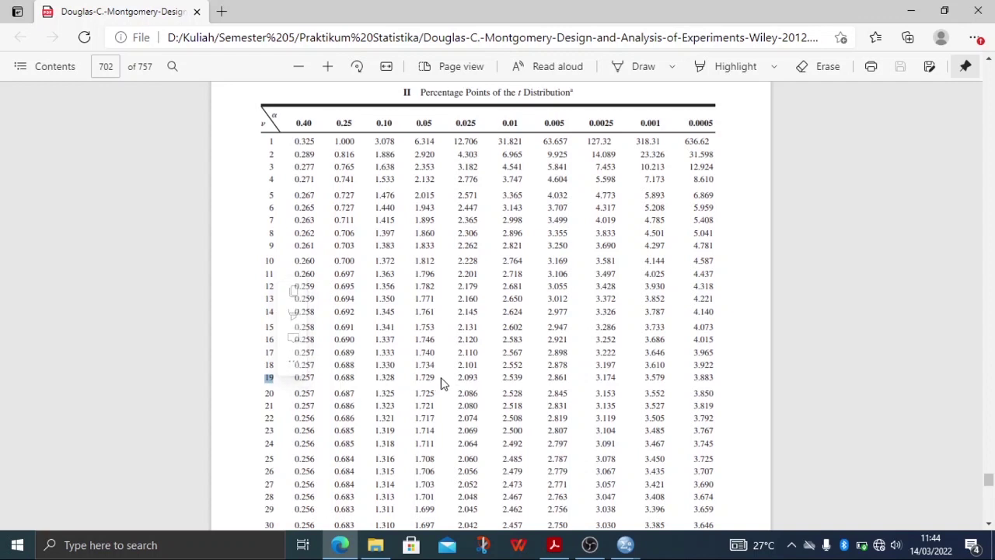
drag(457, 377, 482, 378)
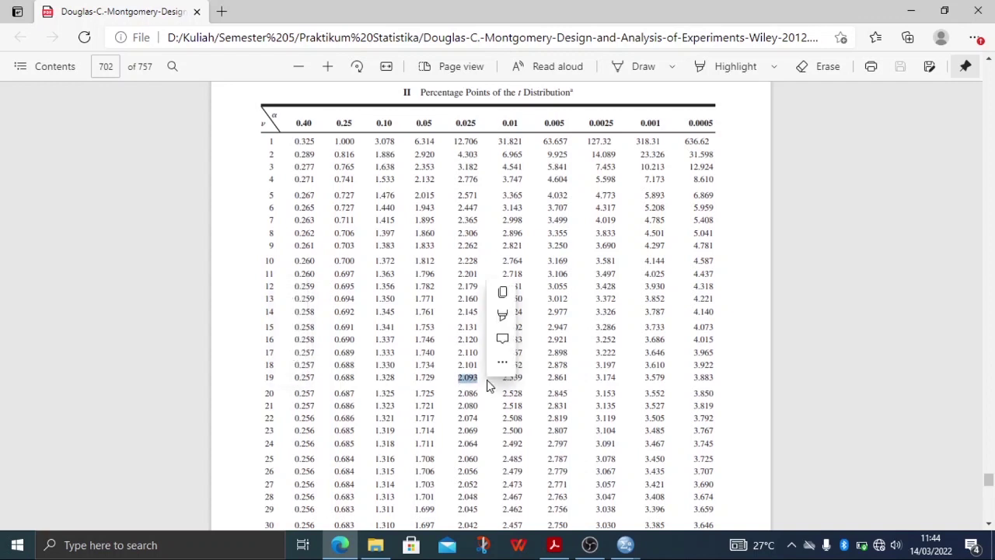
mouse_move(535, 315)
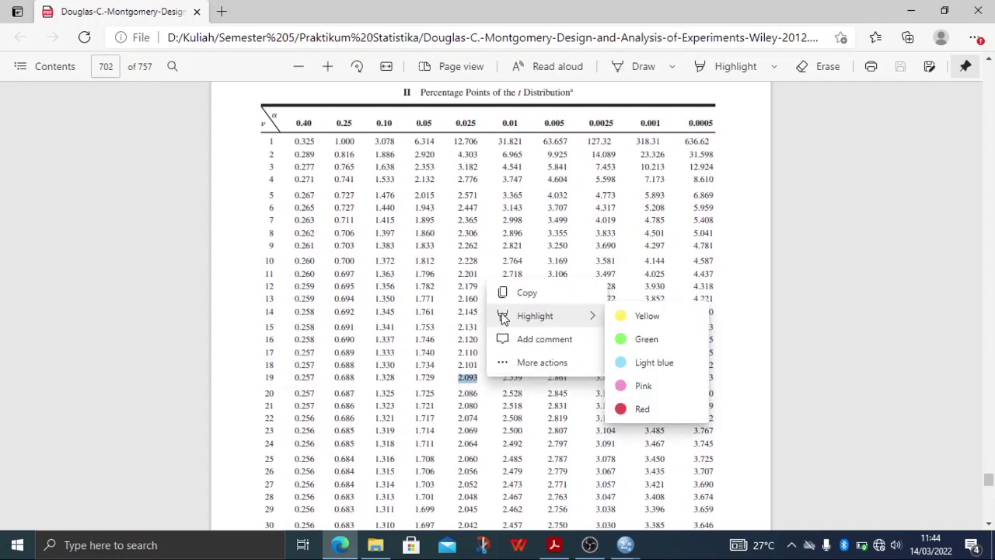
click(645, 315)
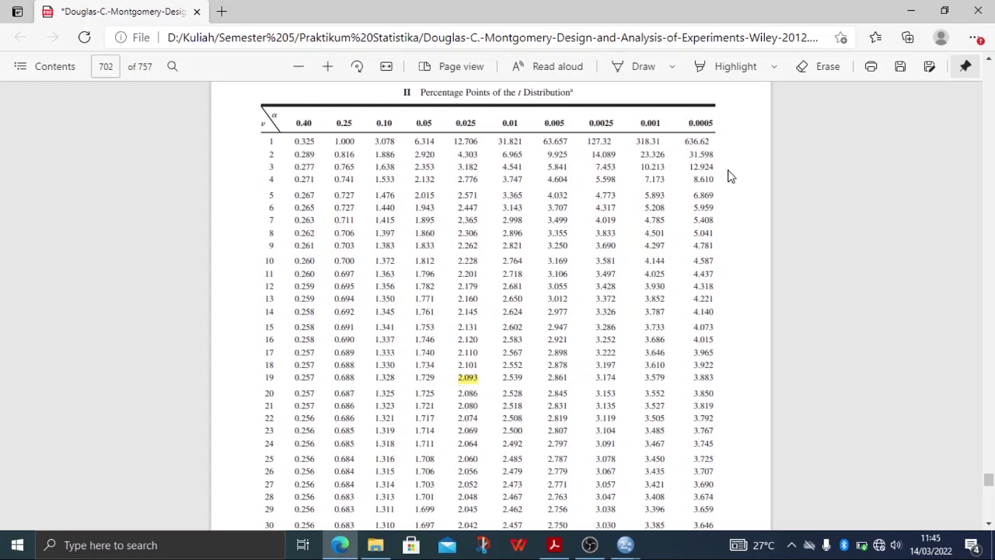
click(908, 8)
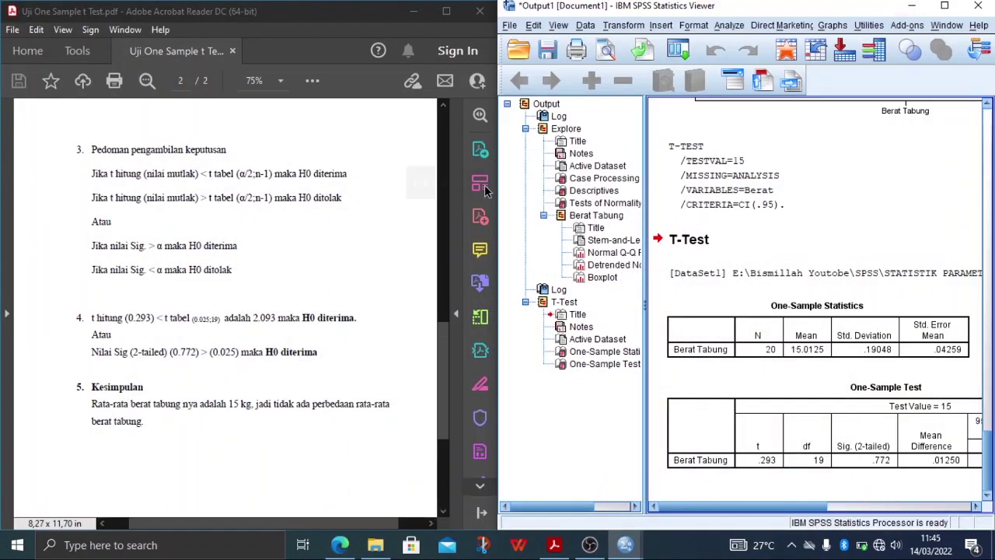
Step: Review the handout's H0 decision in point 4 and the conclusion in point 5 against the test results
click(121, 333)
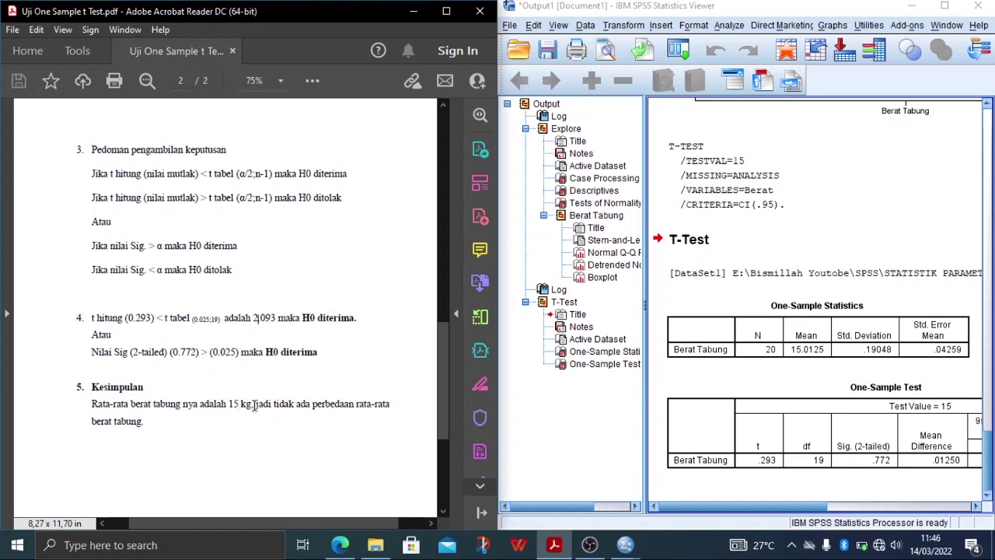
click(148, 421)
scroll(262, 313, down, 4)
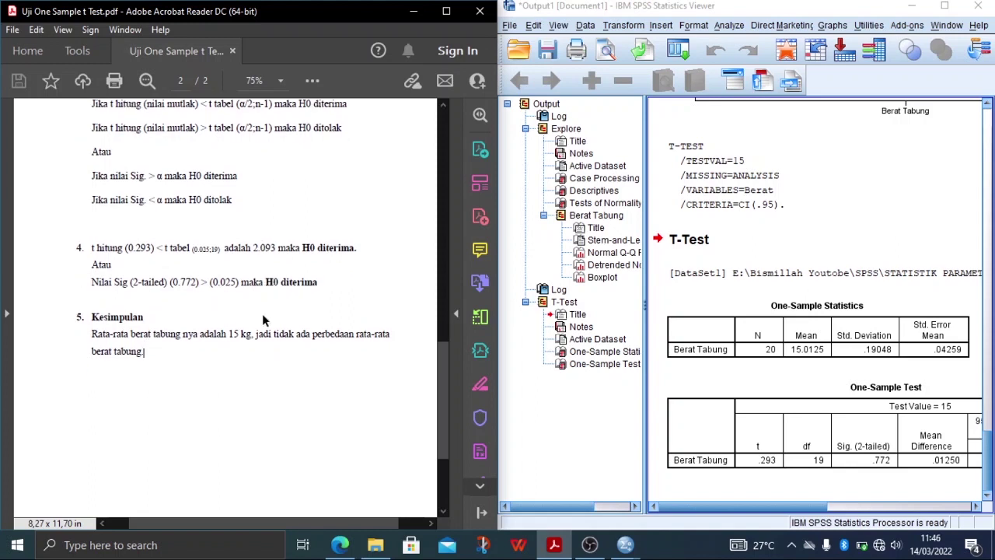